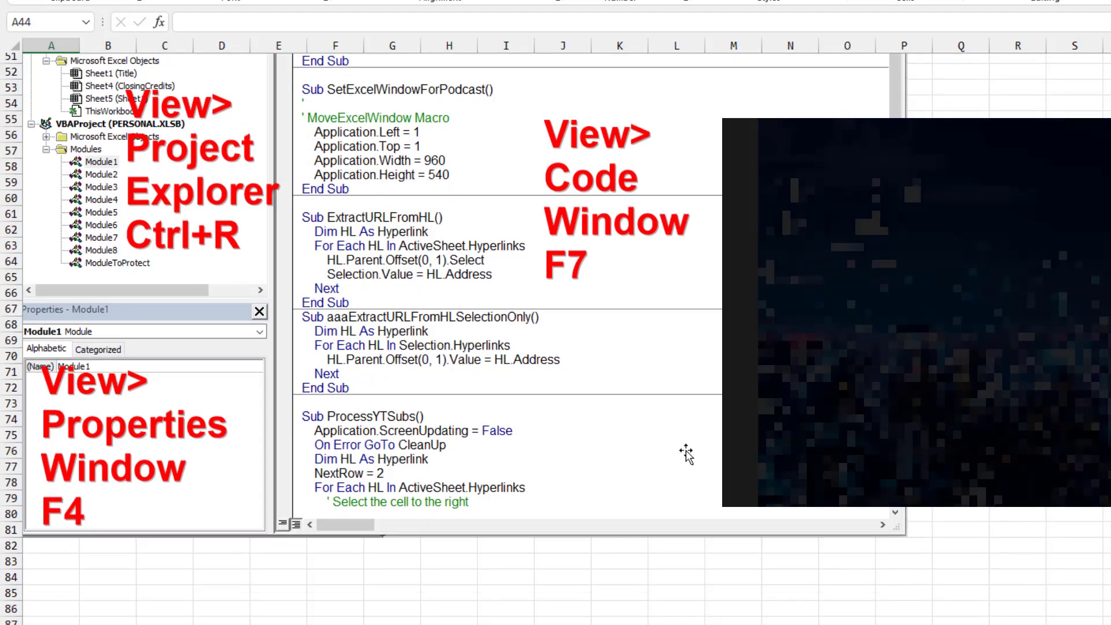
- Scroll through the worksheet's screenshots of the goal and current VBA editor layouts
{"action": "scroll", "coordinate": [686, 455], "scroll_direction": "down", "scroll_amount": 4}
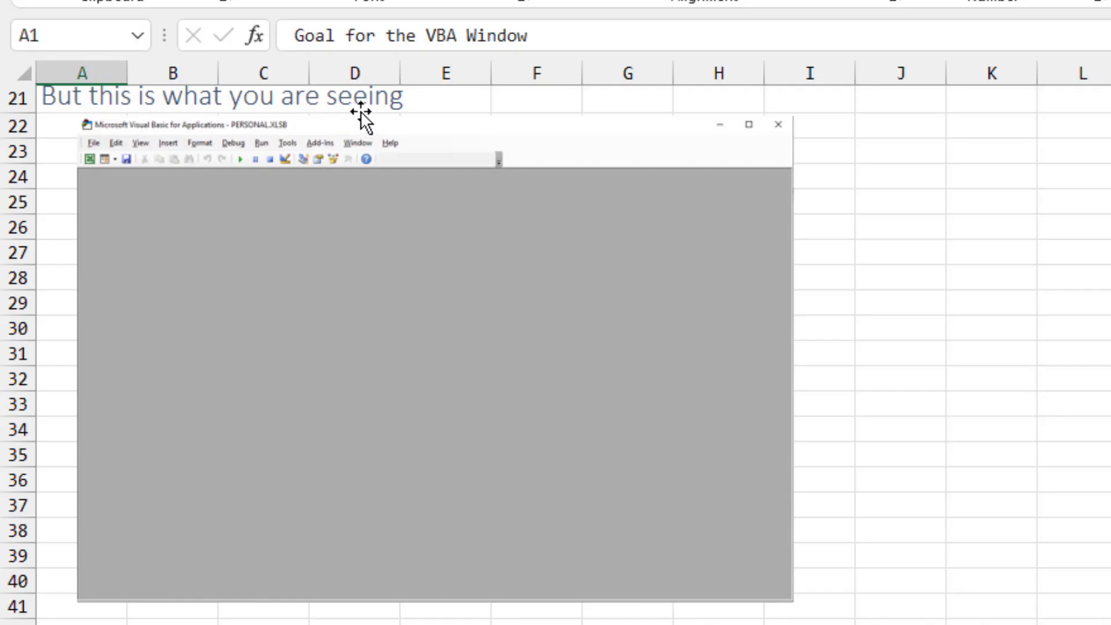
{"action": "scroll", "coordinate": [687, 158], "scroll_direction": "down", "scroll_amount": 5}
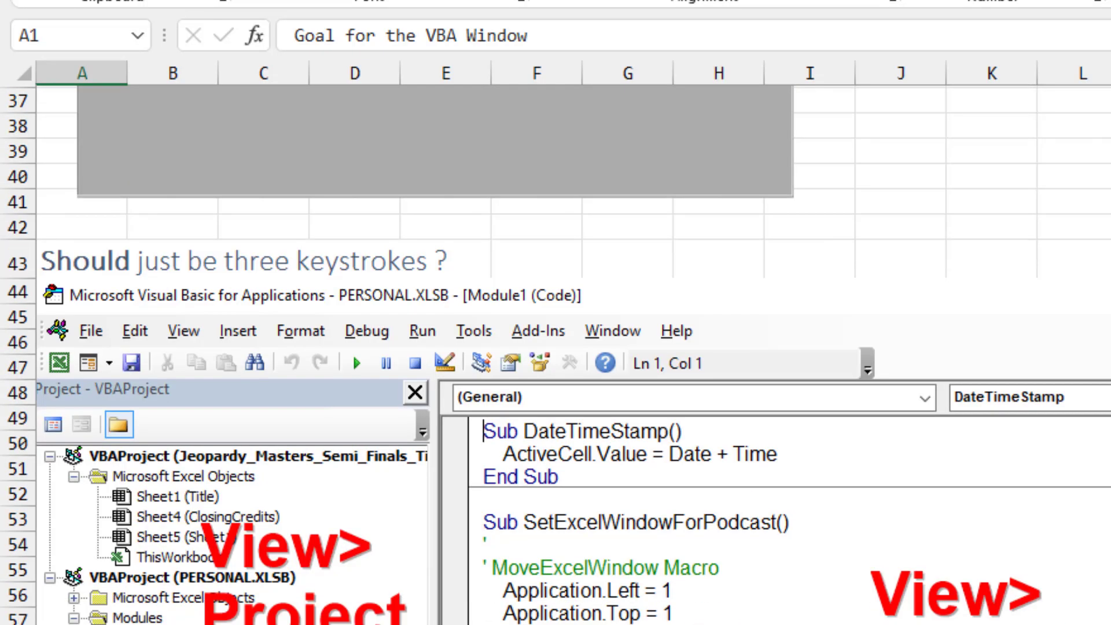
{"action": "scroll", "coordinate": [556, 347], "scroll_direction": "down", "scroll_amount": 2}
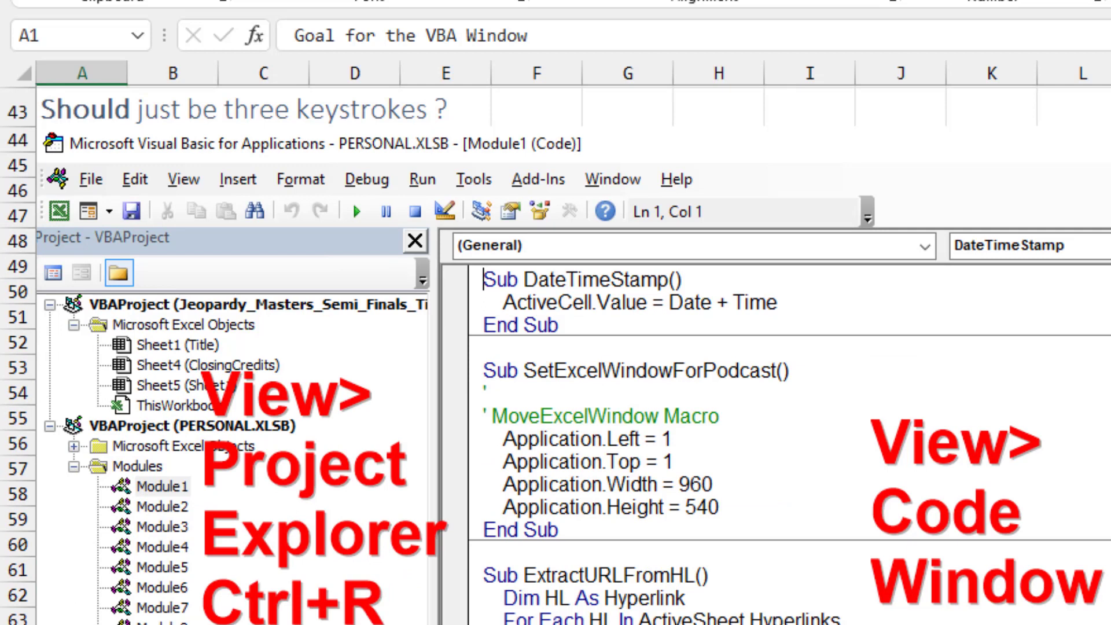
- Open the VBA editor with Alt+F11 and show the Project Explorer and Properties Window
{"action": "key", "text": "alt+F11"}
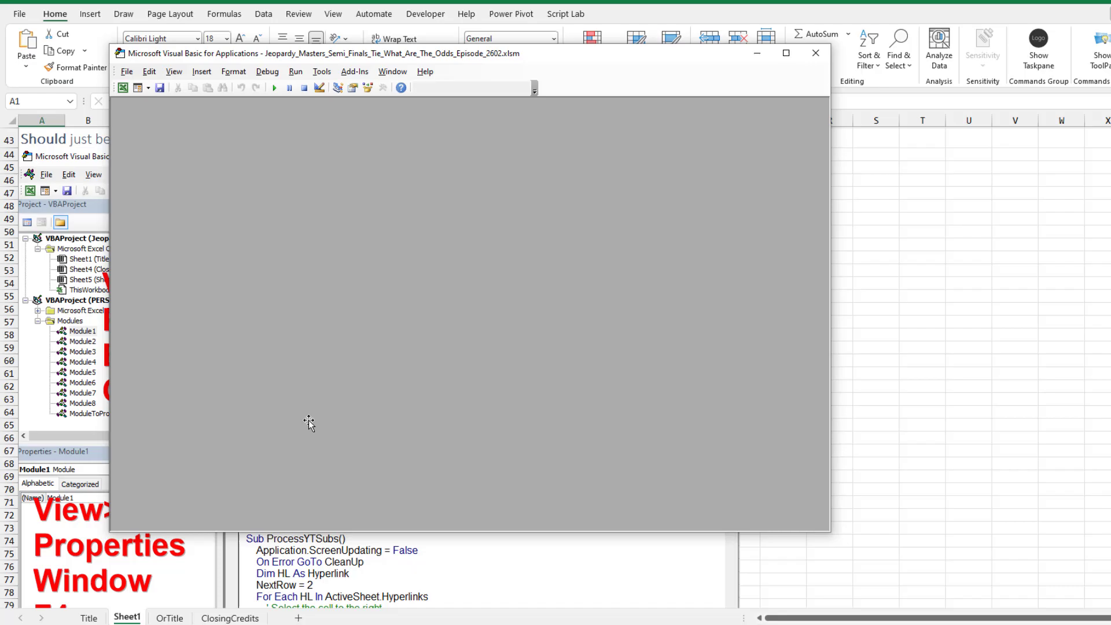
{"action": "left_click", "coordinate": [174, 72]}
{"action": "left_click", "coordinate": [210, 226]}
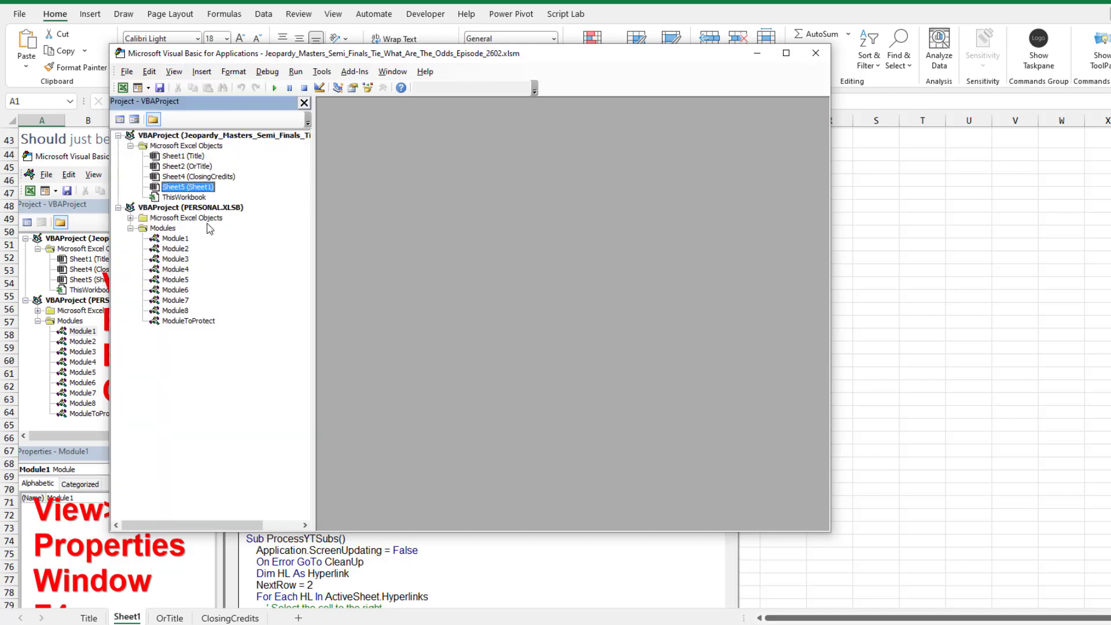
{"action": "left_click", "coordinate": [174, 72]}
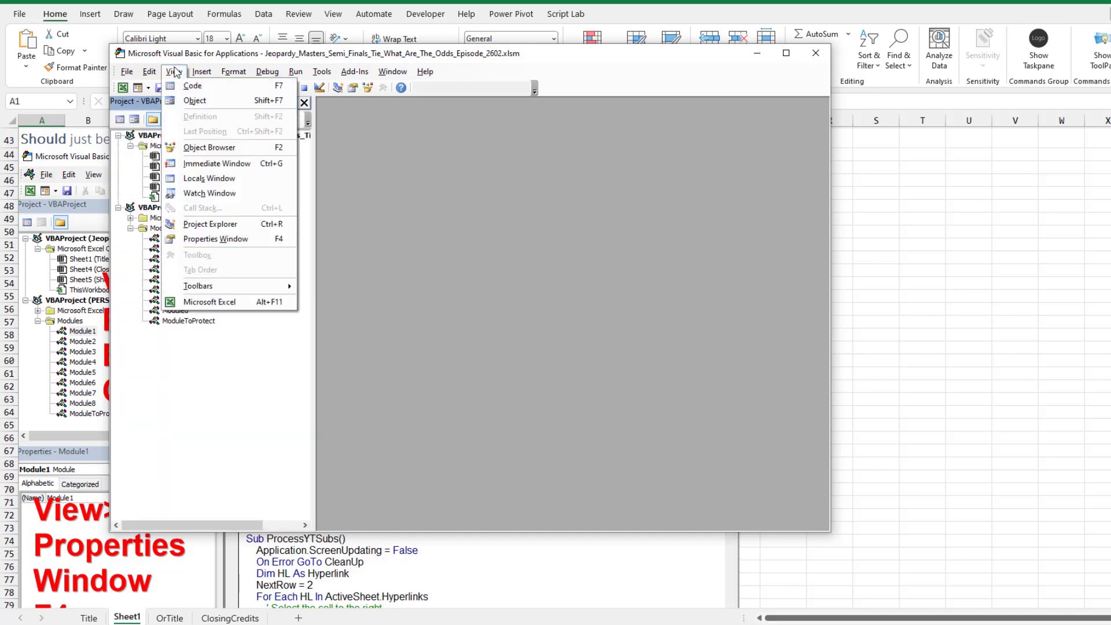
{"action": "left_click", "coordinate": [207, 239]}
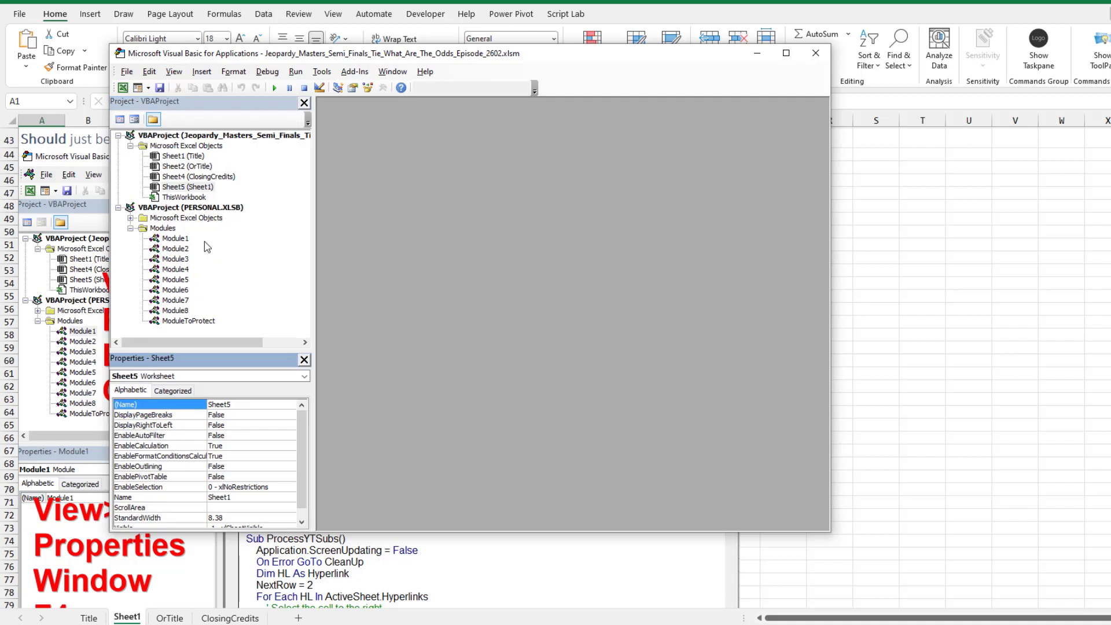
- Open code windows for Sheet5 and for Module1 via its View Code option
{"action": "left_click", "coordinate": [174, 71]}
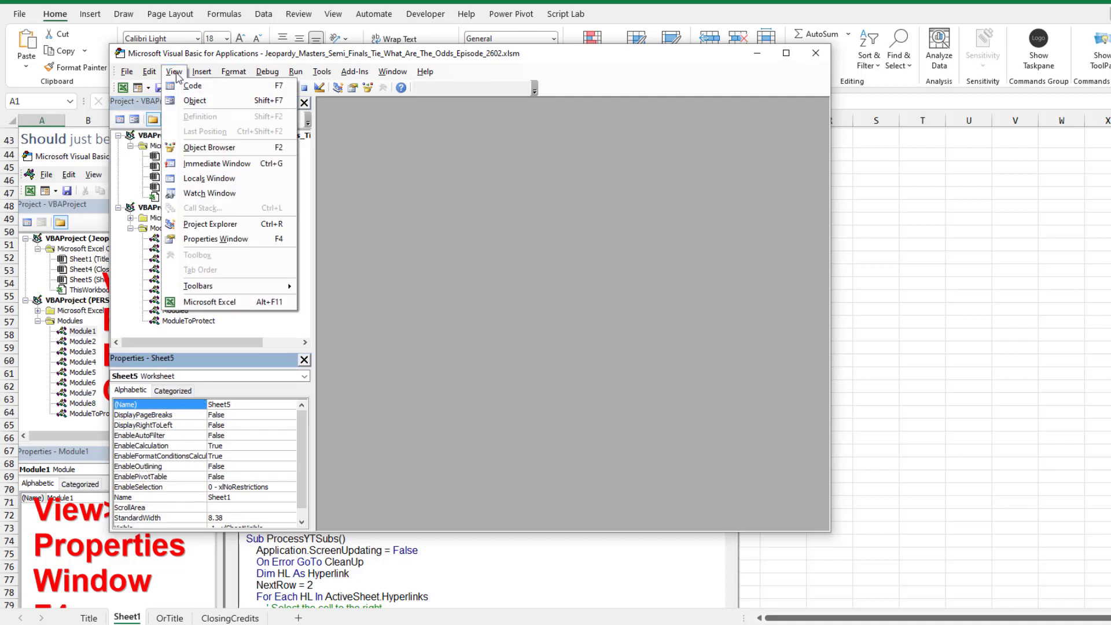
{"action": "left_click", "coordinate": [181, 87]}
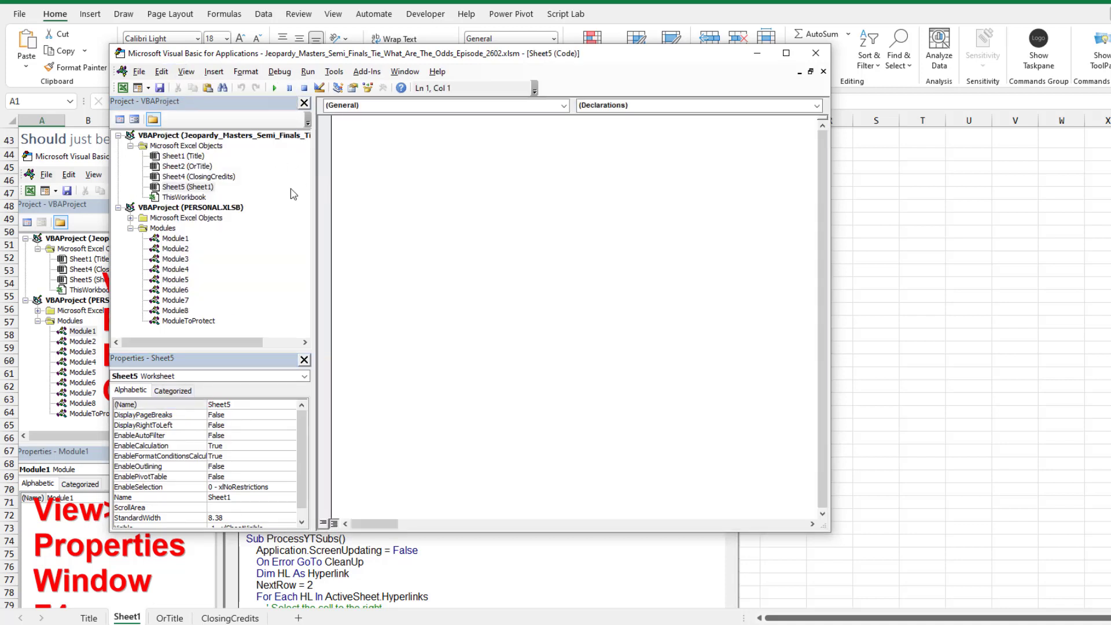
{"action": "left_click", "coordinate": [179, 239]}
{"action": "right_click", "coordinate": [184, 239]}
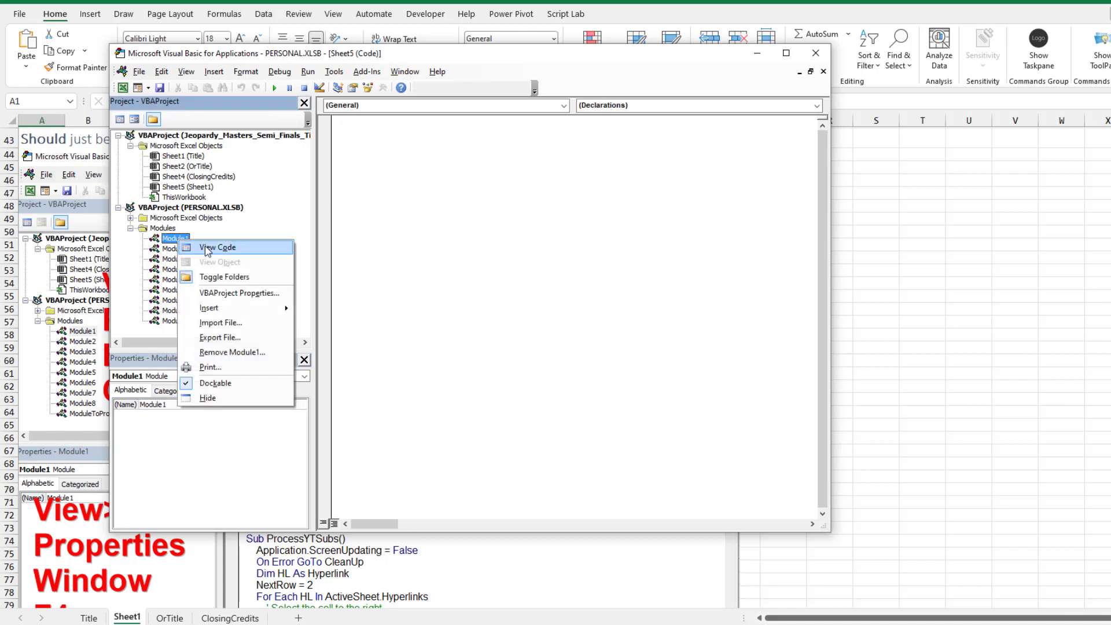
{"action": "left_click", "coordinate": [214, 245]}
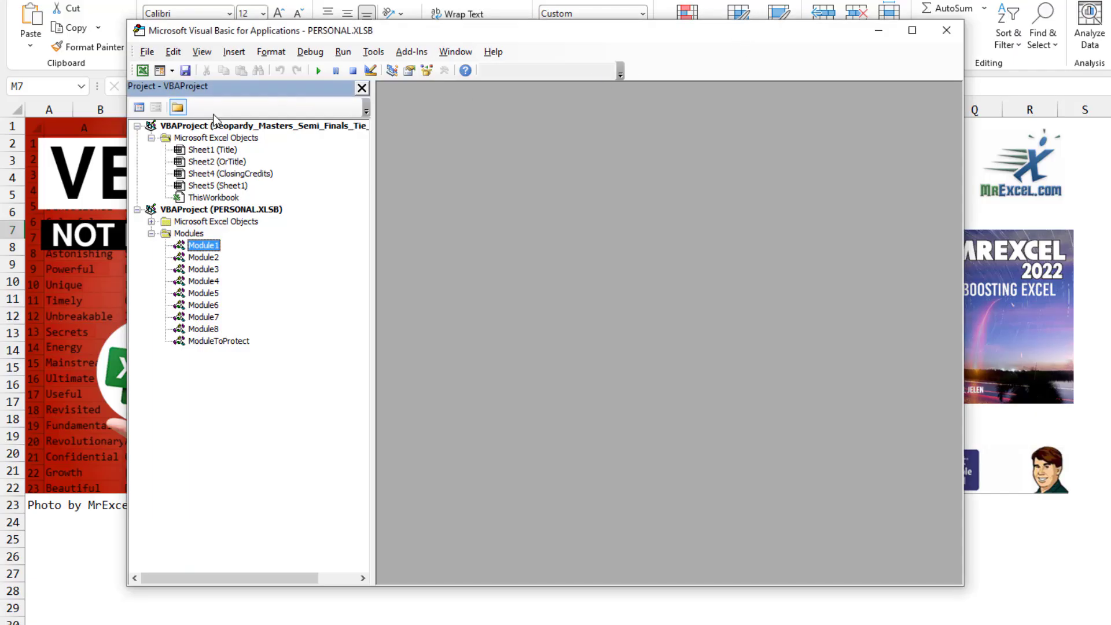
- Float the Project - VBAProject pane, drag it left, redock it, then float it again mid-editor
{"action": "left_click_drag", "start_coordinate": [225, 96], "coordinate": [533, 148]}
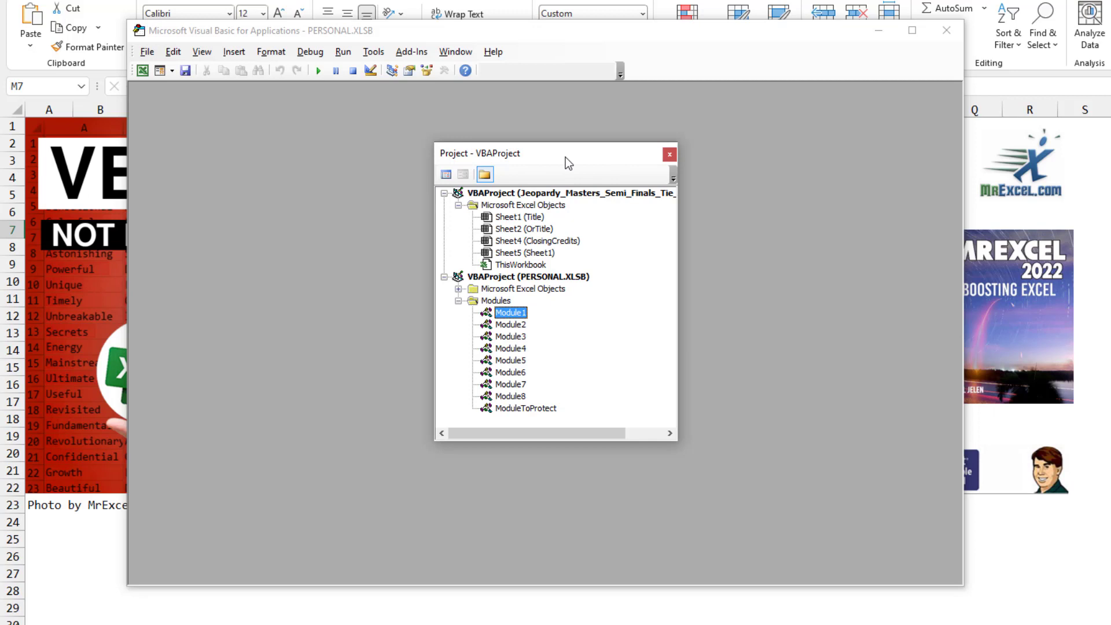
{"action": "left_click_drag", "start_coordinate": [564, 157], "coordinate": [403, 168]}
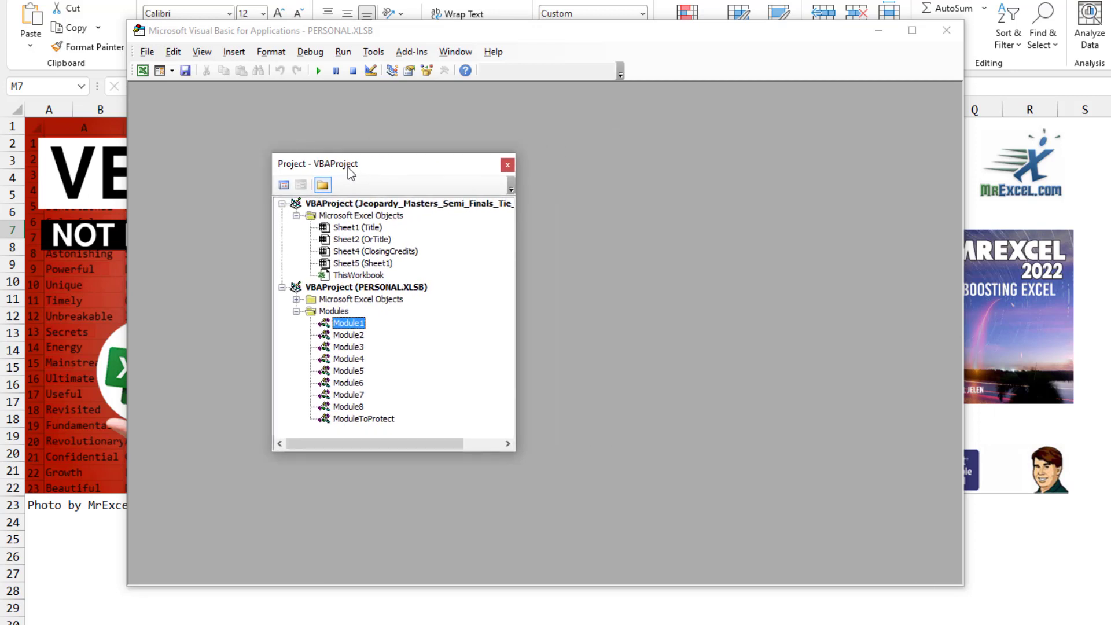
{"action": "left_click_drag", "start_coordinate": [318, 167], "coordinate": [124, 166]}
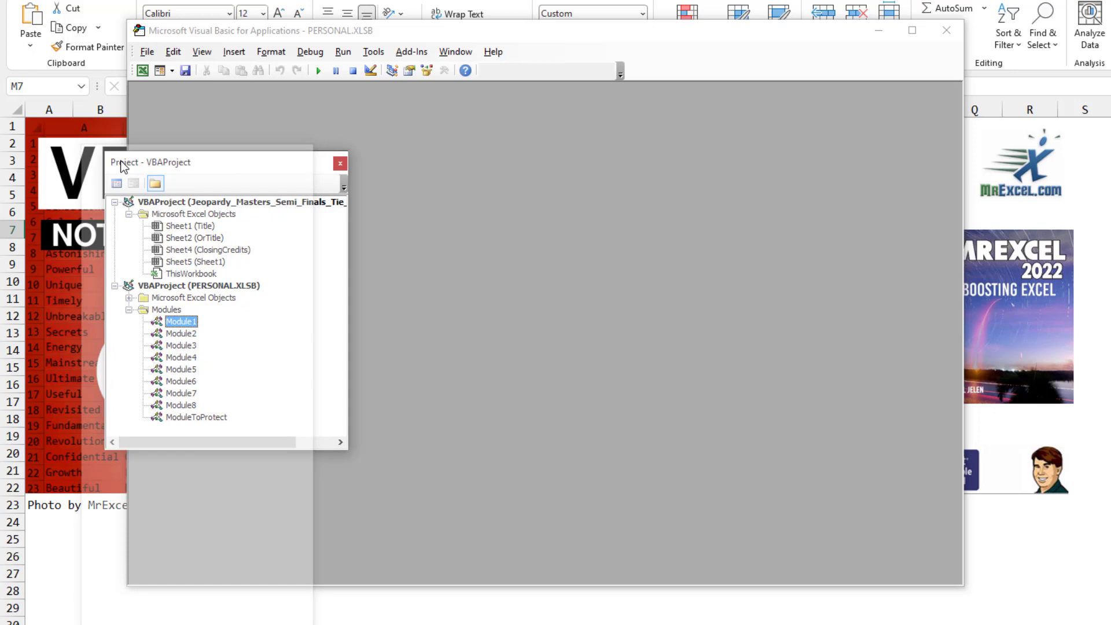
{"action": "left_click_drag", "start_coordinate": [121, 166], "coordinate": [122, 167]}
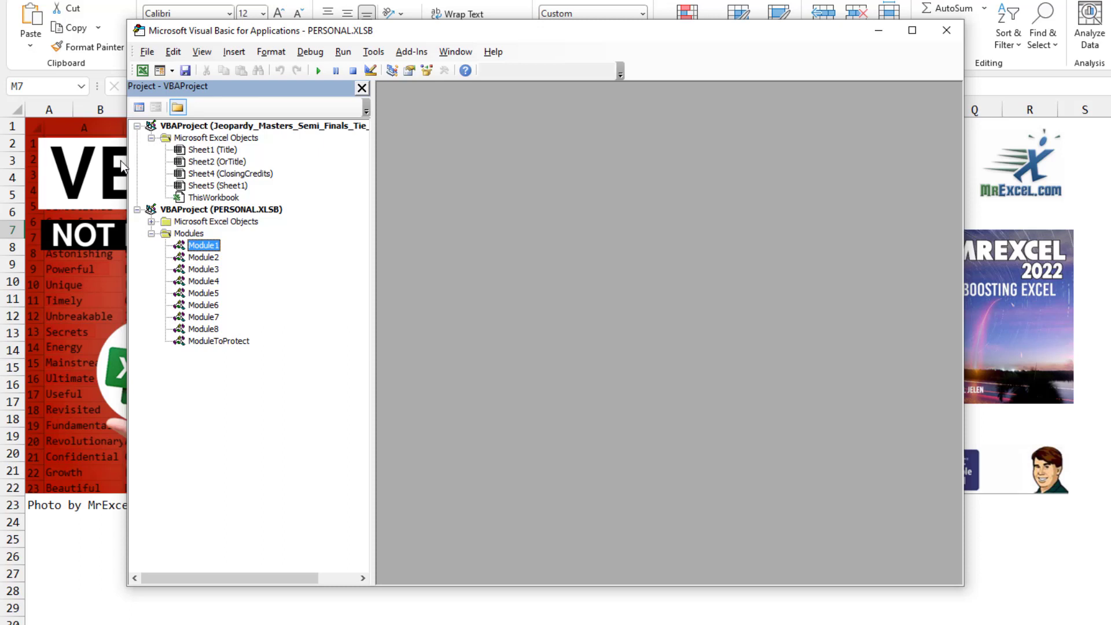
{"action": "left_click_drag", "start_coordinate": [235, 89], "coordinate": [511, 186]}
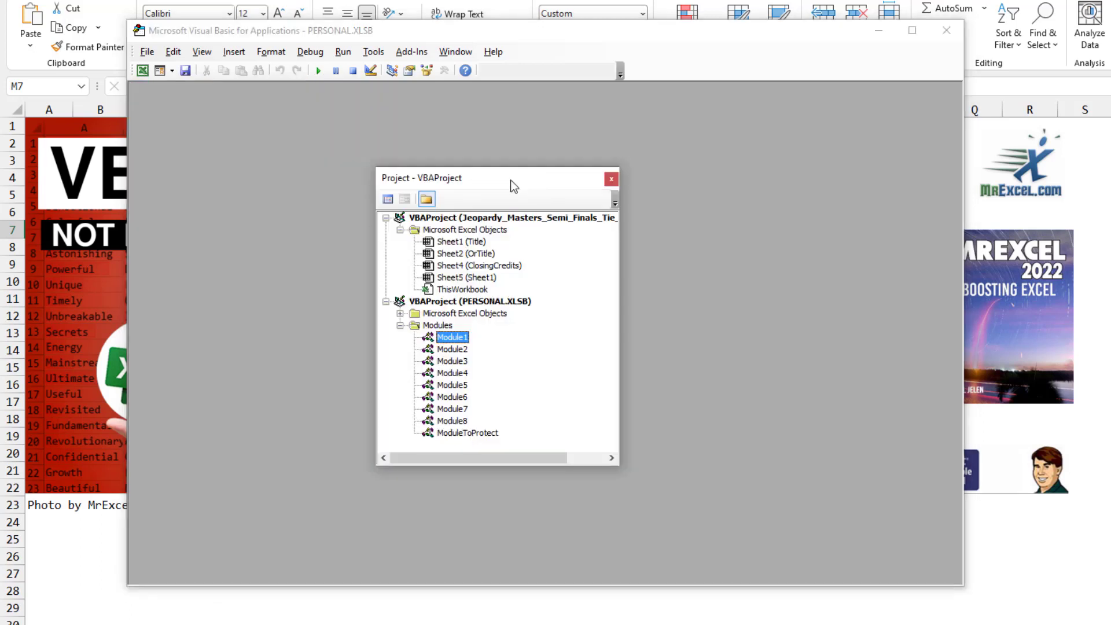
{"action": "left_click_drag", "start_coordinate": [426, 184], "coordinate": [122, 69]}
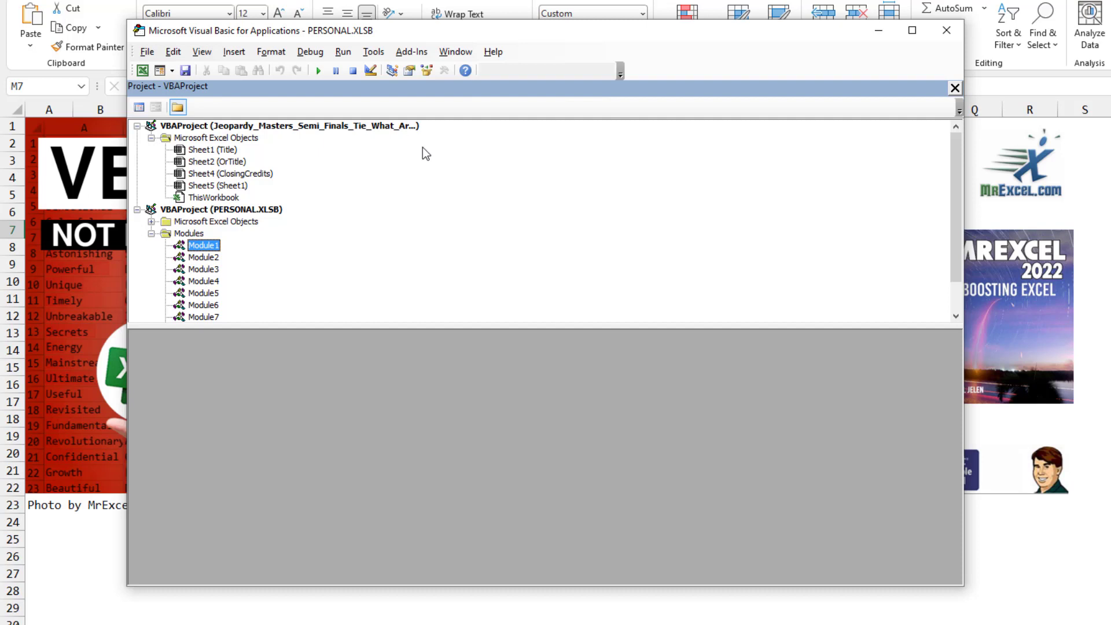
- Show Module1's Properties pane, move it to the top, and open Module1's code
{"action": "left_click", "coordinate": [201, 53]}
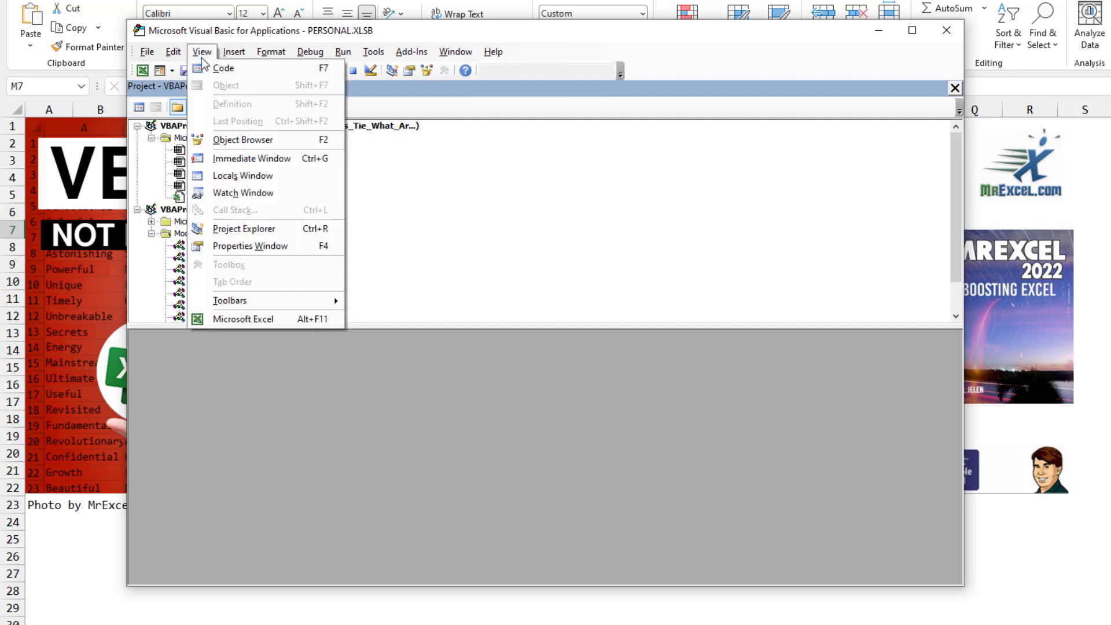
{"action": "left_click", "coordinate": [245, 246]}
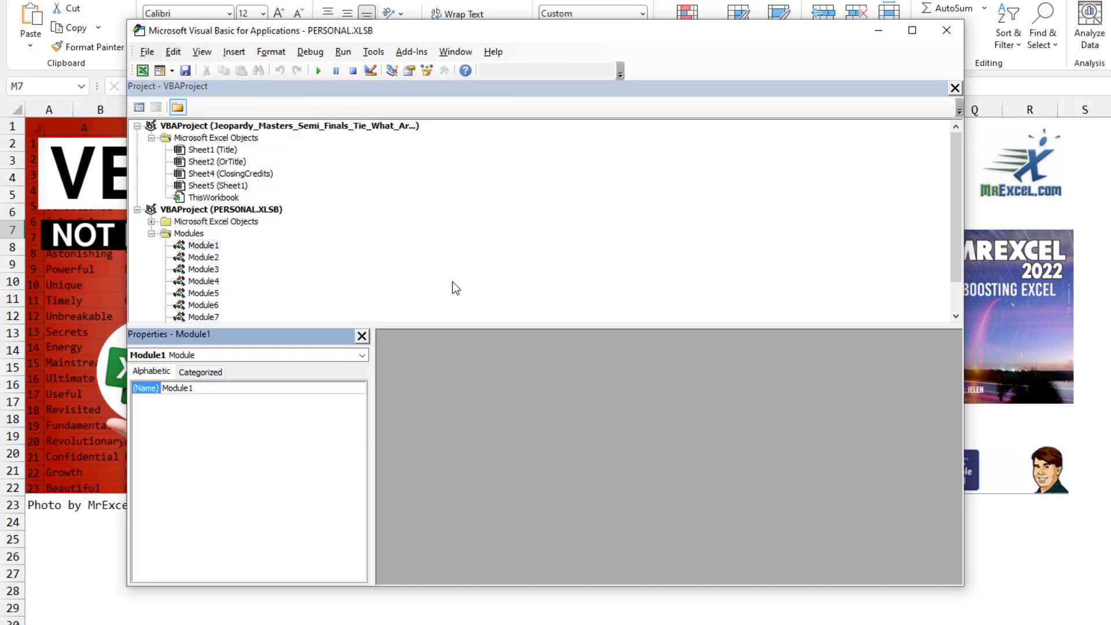
{"action": "left_click_drag", "start_coordinate": [304, 335], "coordinate": [175, 94]}
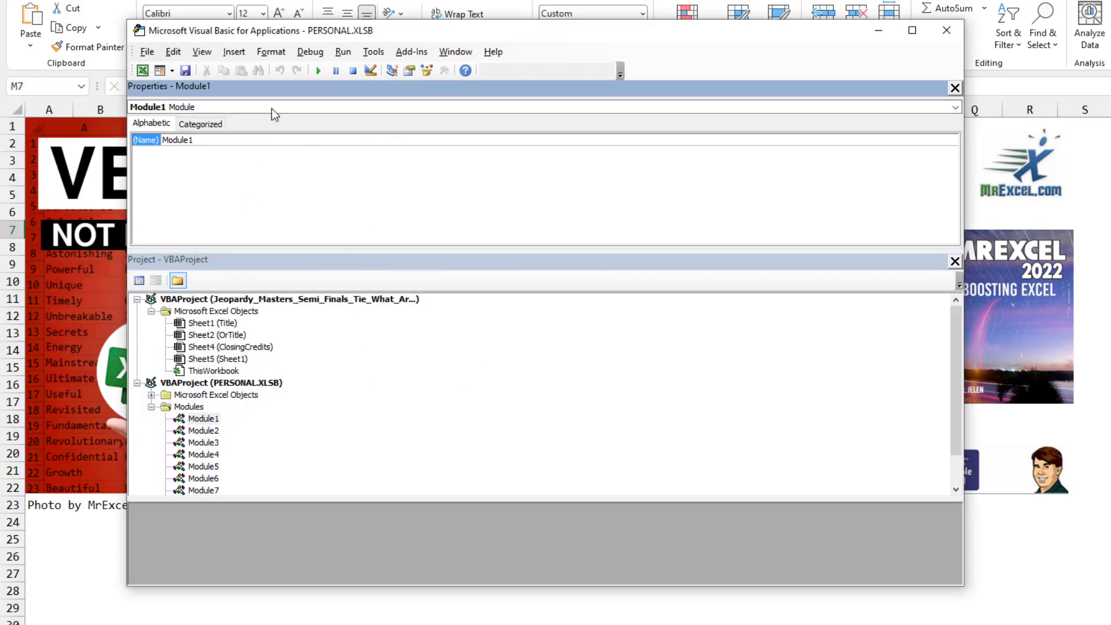
{"action": "left_click", "coordinate": [202, 52]}
{"action": "left_click", "coordinate": [214, 71]}
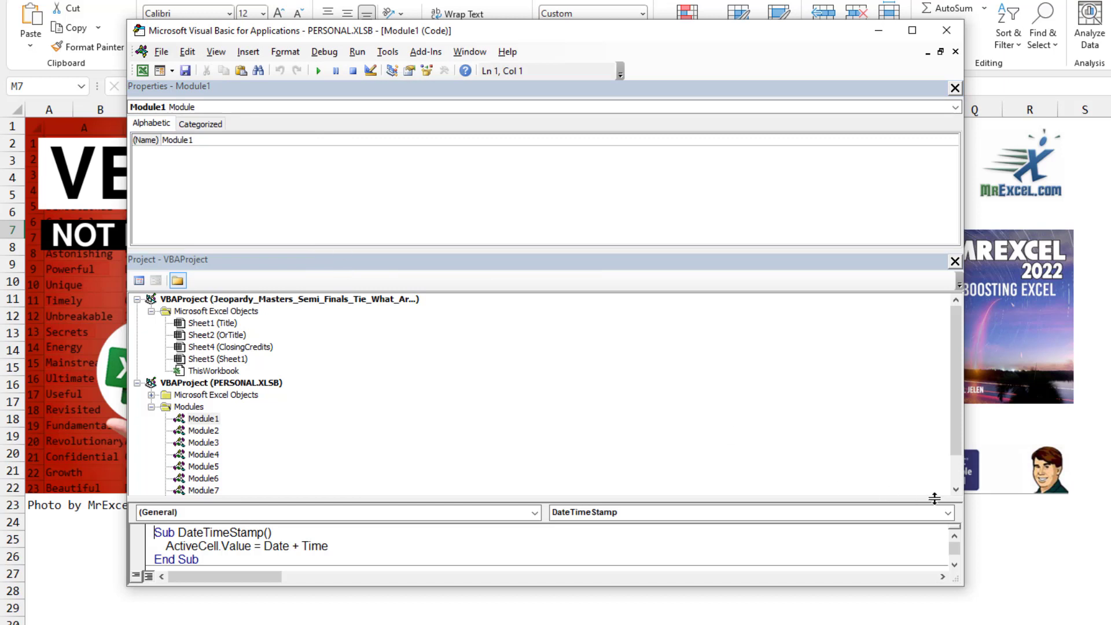
- Close the Module1 code window, the Properties pane and the Project pane
{"action": "left_click", "coordinate": [955, 51]}
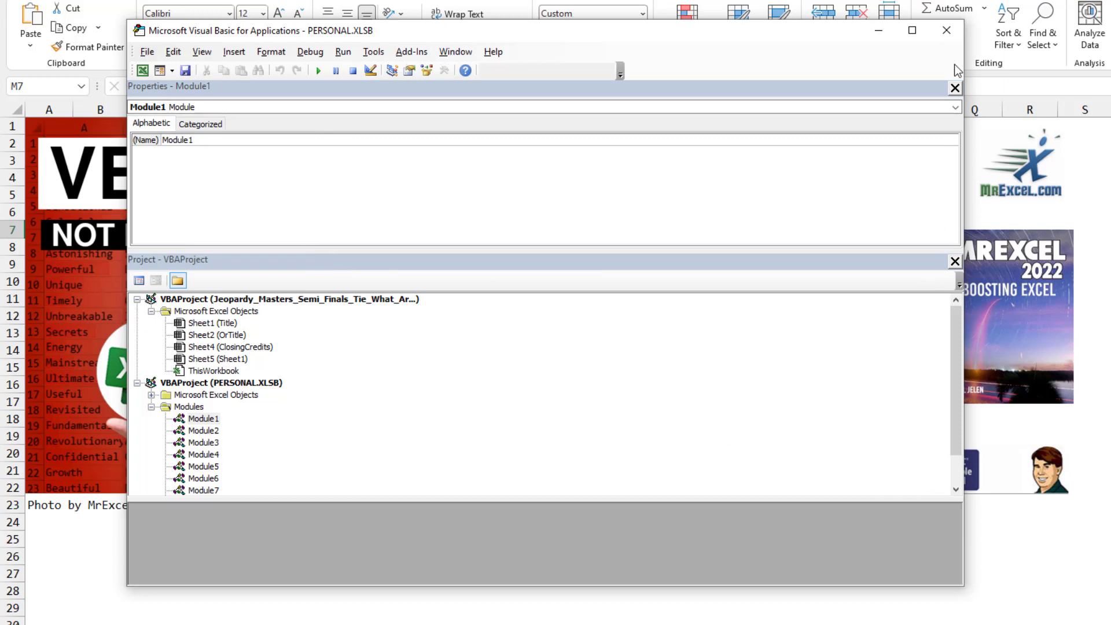
{"action": "left_click", "coordinate": [955, 86]}
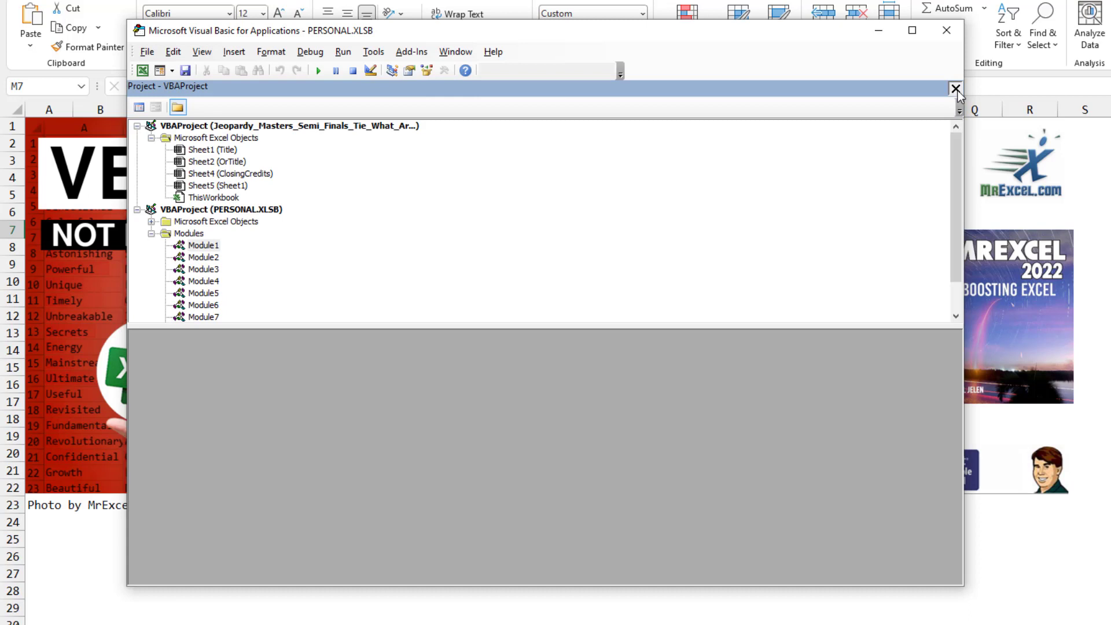
{"action": "left_click", "coordinate": [954, 88]}
- Reopen the Project Explorer and pull it out as a floating window
{"action": "left_click", "coordinate": [203, 52]}
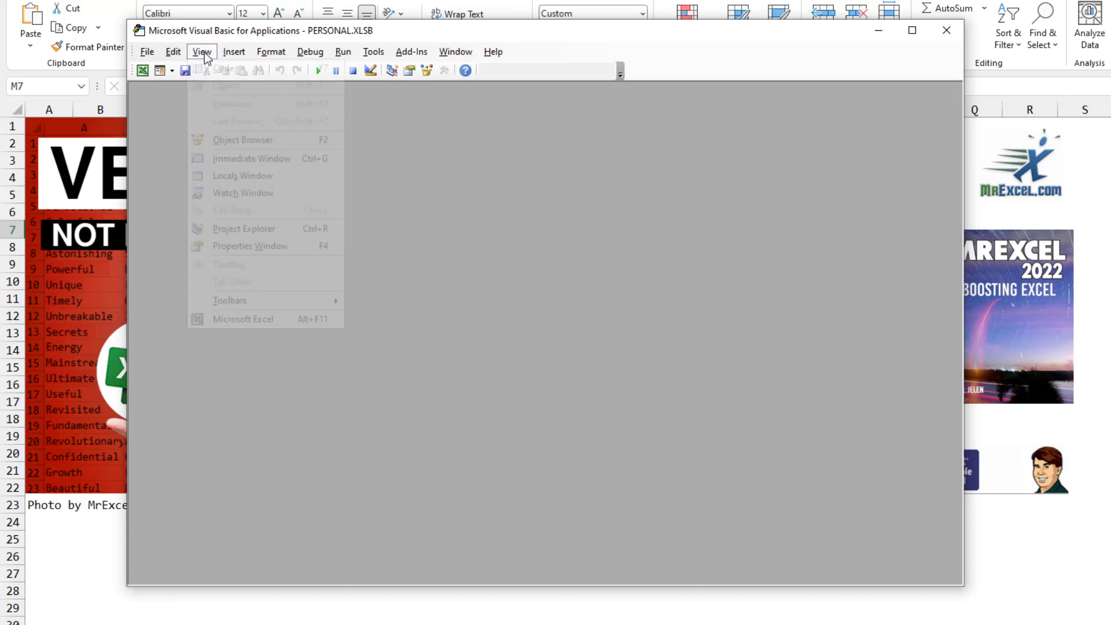
{"action": "left_click", "coordinate": [272, 229]}
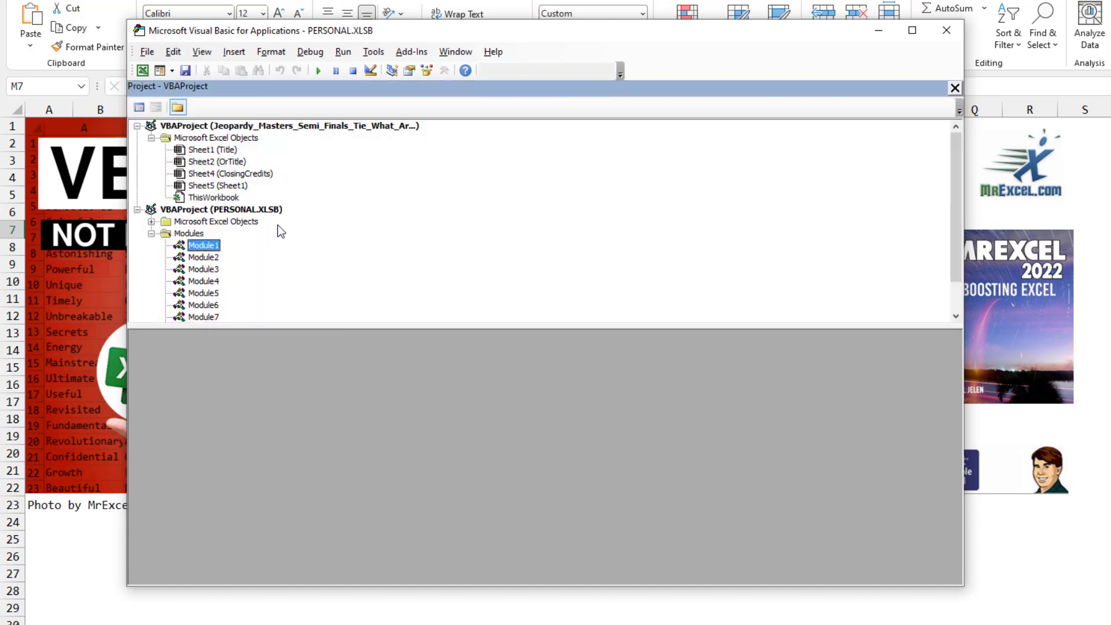
{"action": "left_click_drag", "start_coordinate": [169, 88], "coordinate": [332, 103]}
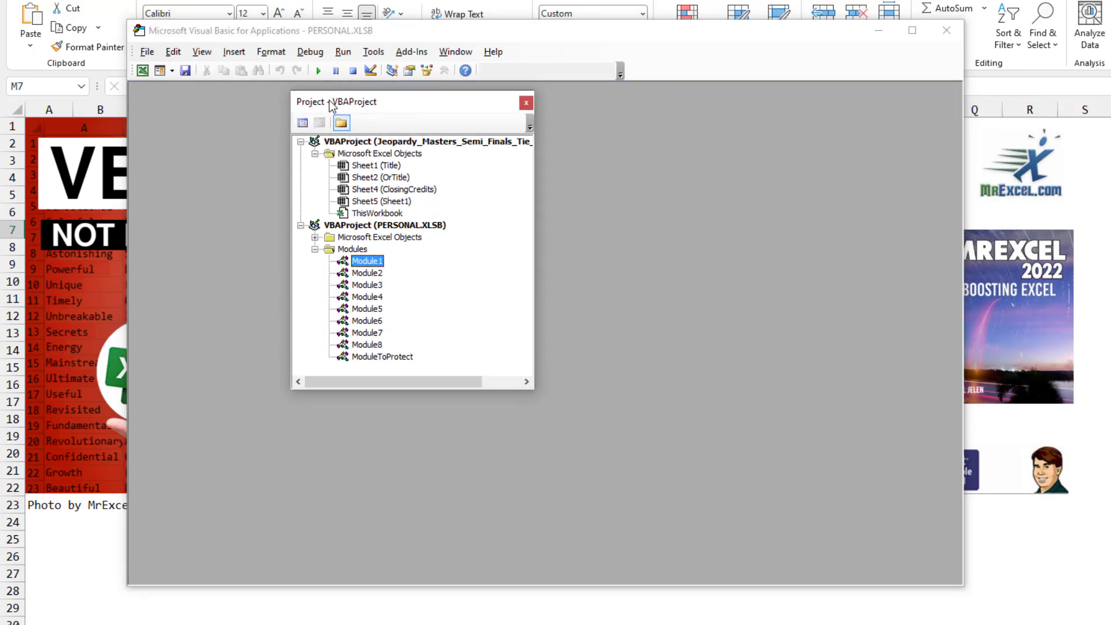
- Reopen Module1's Properties window, undock it, and drop it onto the floating Project window
{"action": "left_click", "coordinate": [204, 53]}
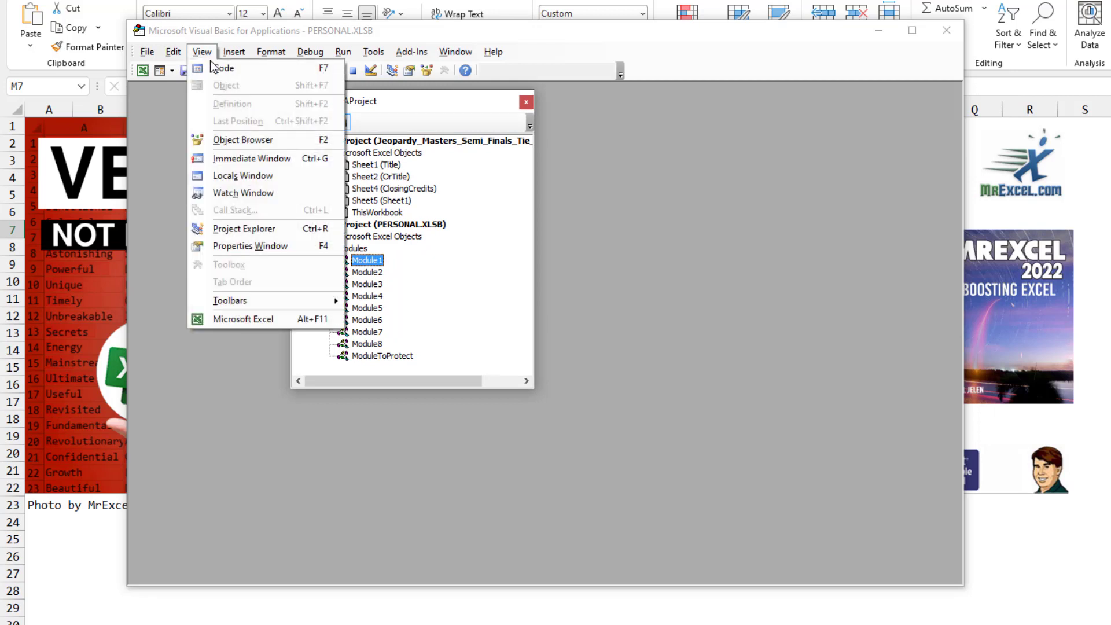
{"action": "left_click", "coordinate": [251, 247]}
{"action": "left_click_drag", "start_coordinate": [207, 89], "coordinate": [250, 427]}
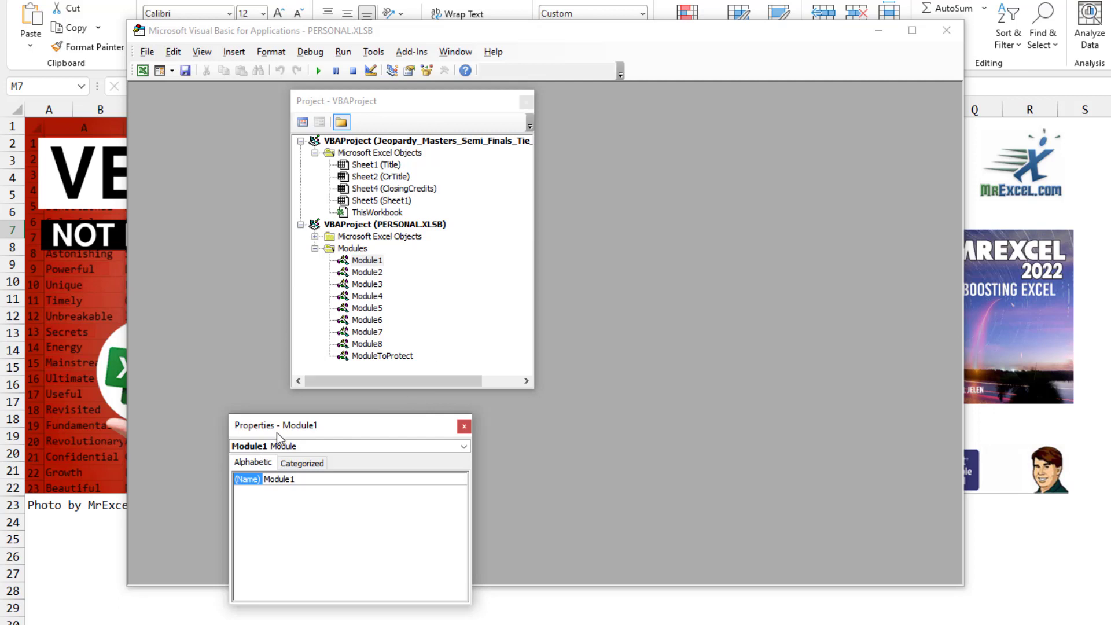
{"action": "left_click_drag", "start_coordinate": [255, 430], "coordinate": [322, 378]}
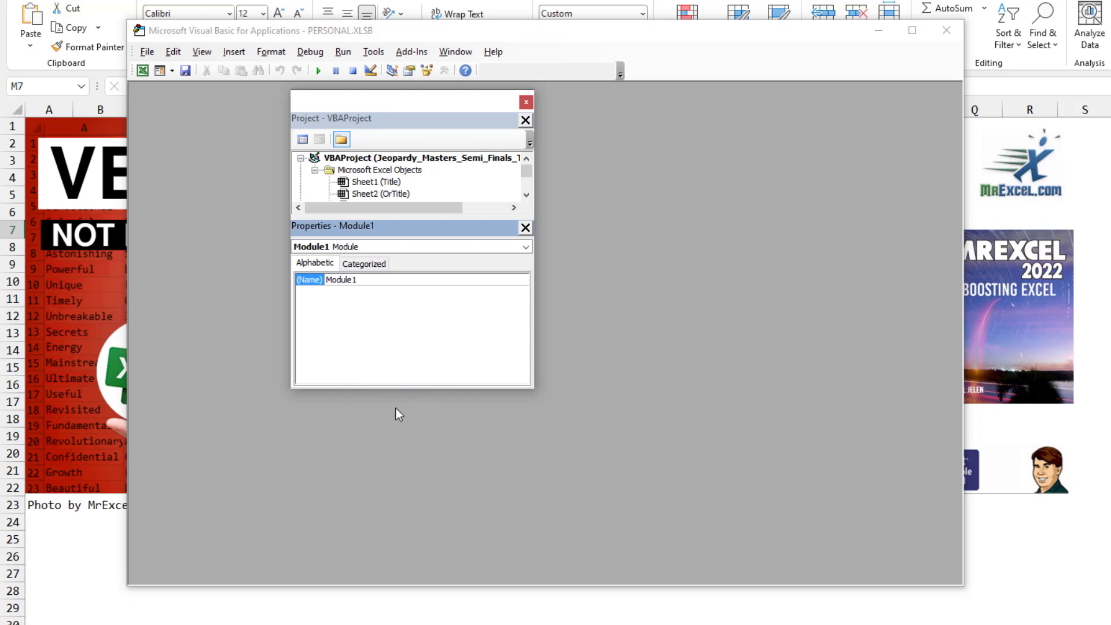
- Make the combined window taller, give the project tree more room, and dock it at the left edge
{"action": "left_click_drag", "start_coordinate": [395, 393], "coordinate": [390, 542]}
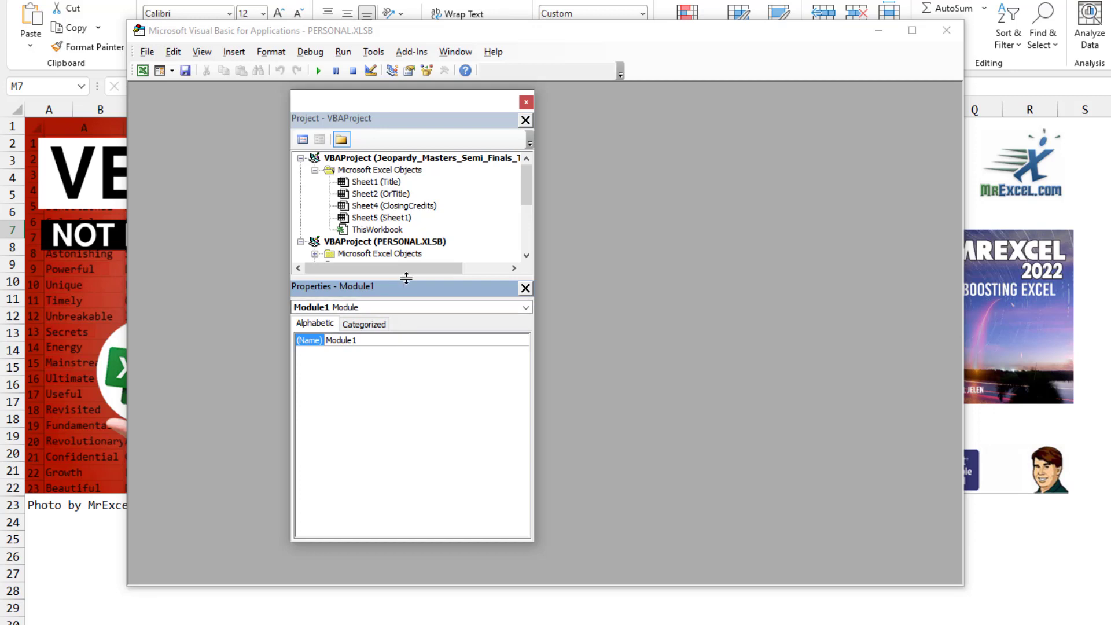
{"action": "left_click_drag", "start_coordinate": [406, 279], "coordinate": [404, 378]}
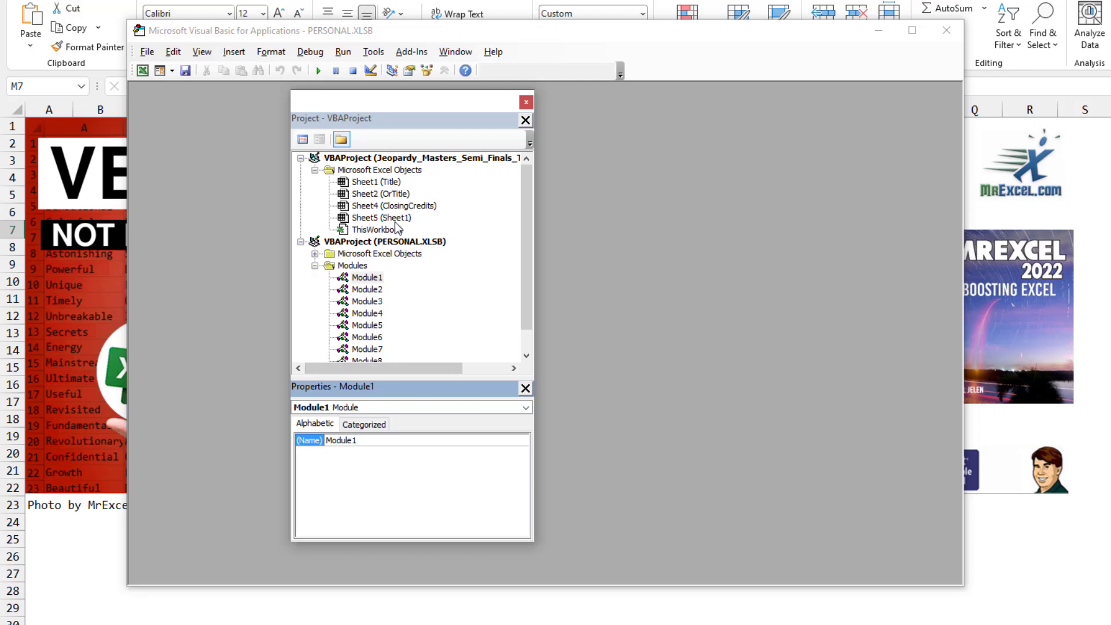
{"action": "left_click_drag", "start_coordinate": [325, 97], "coordinate": [114, 104]}
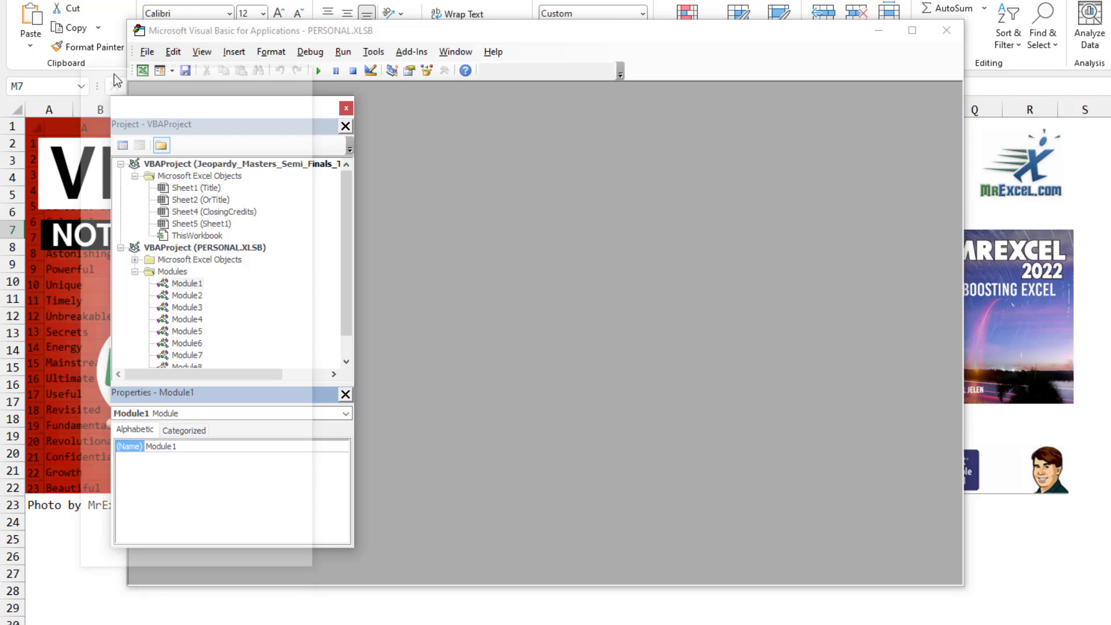
{"action": "mouse_move", "coordinate": [113, 103]}
{"action": "left_mouse_down"}
{"action": "mouse_move", "coordinate": [114, 66]}
{"action": "mouse_move", "coordinate": [113, 81]}
{"action": "left_mouse_up"}
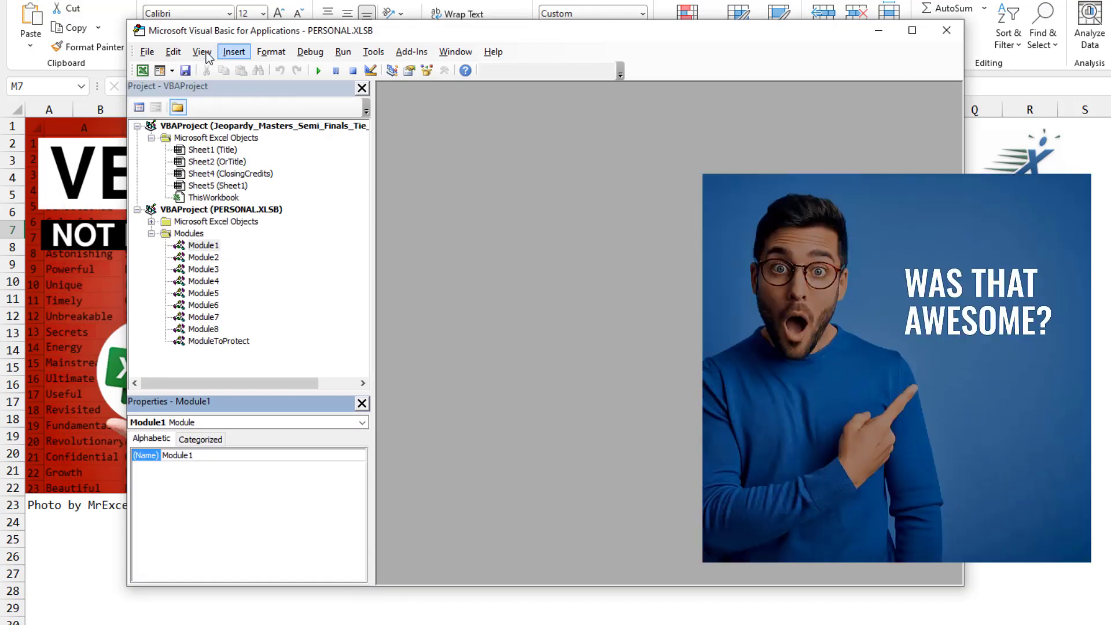
- Open Module1's code window from the View menu
{"action": "left_click", "coordinate": [202, 52]}
{"action": "left_click", "coordinate": [222, 66]}
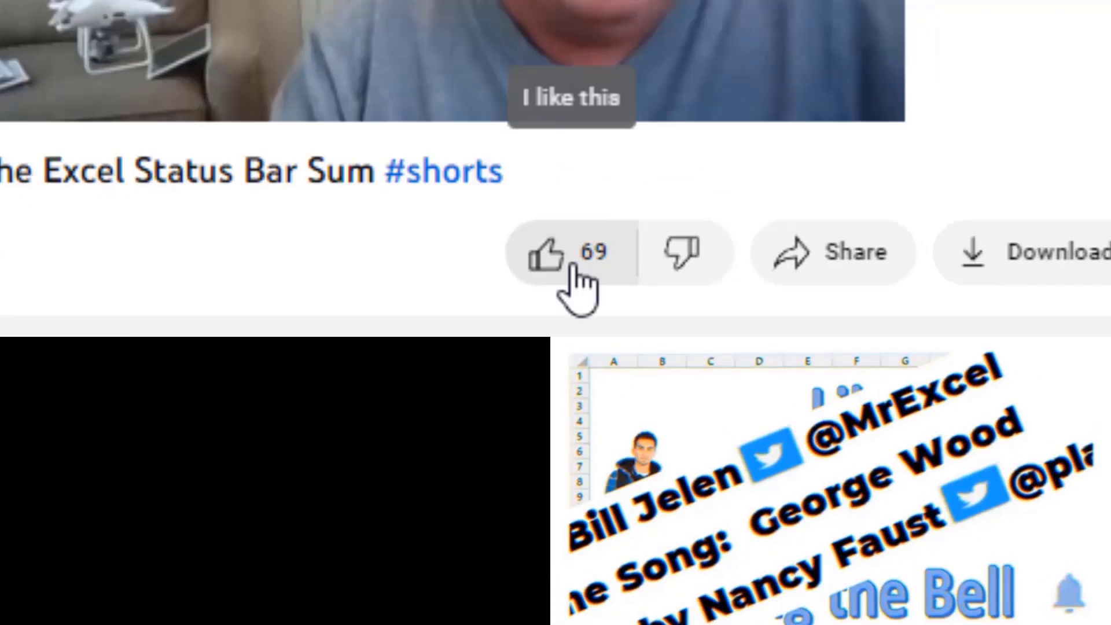
- Like the video, subscribe to MrExcel.com, and set the channel's notifications to All
{"action": "left_click", "coordinate": [567, 261]}
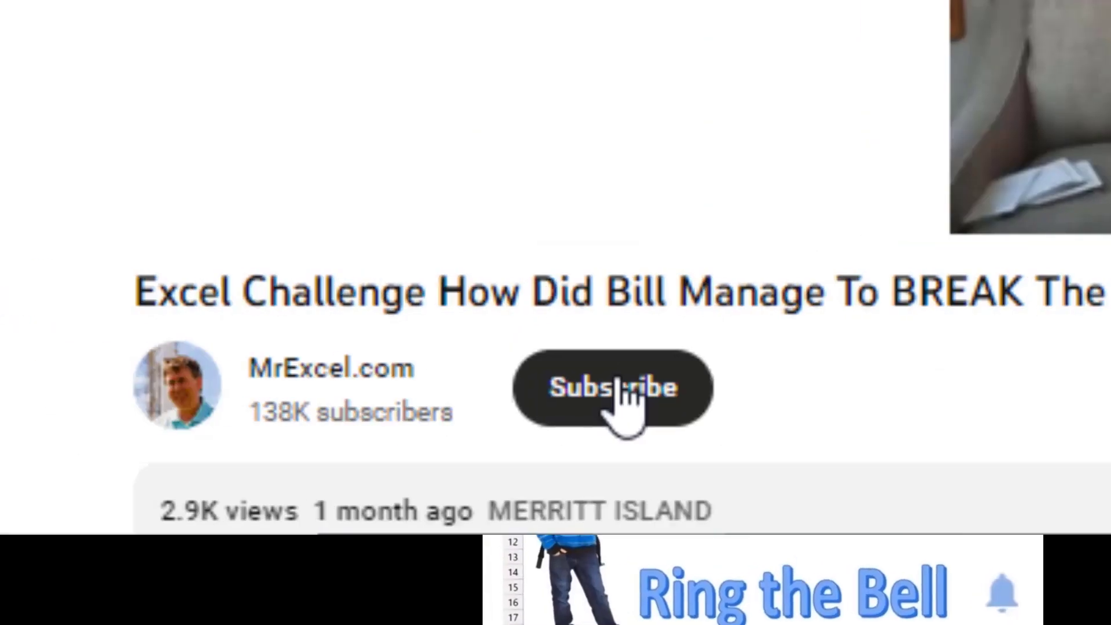
{"action": "left_click", "coordinate": [607, 406]}
{"action": "left_click", "coordinate": [566, 408]}
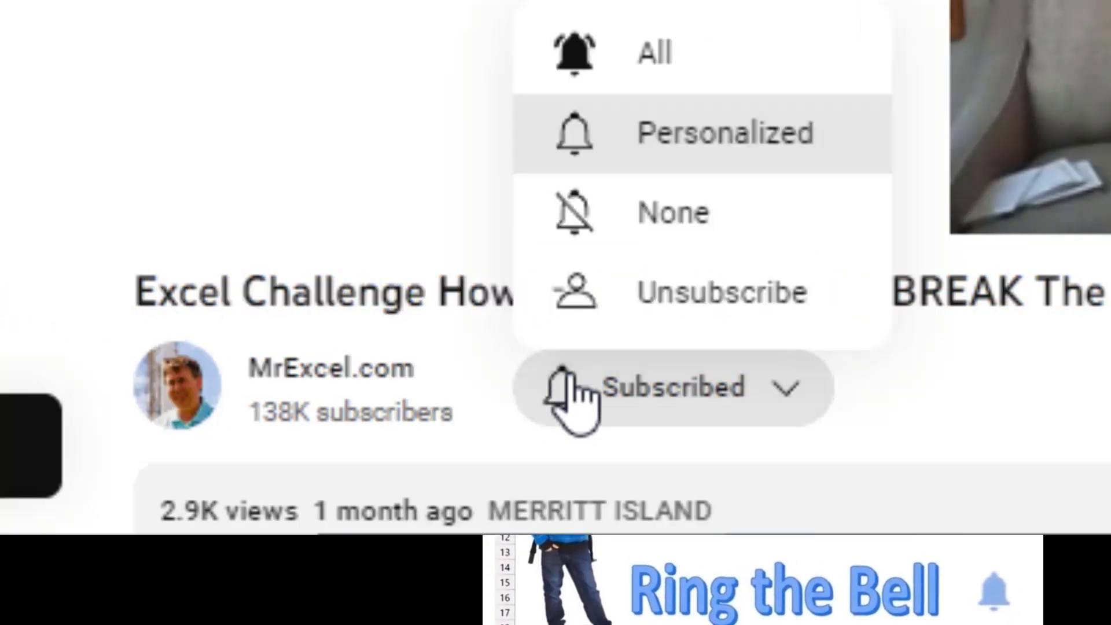
{"action": "left_click", "coordinate": [651, 33]}
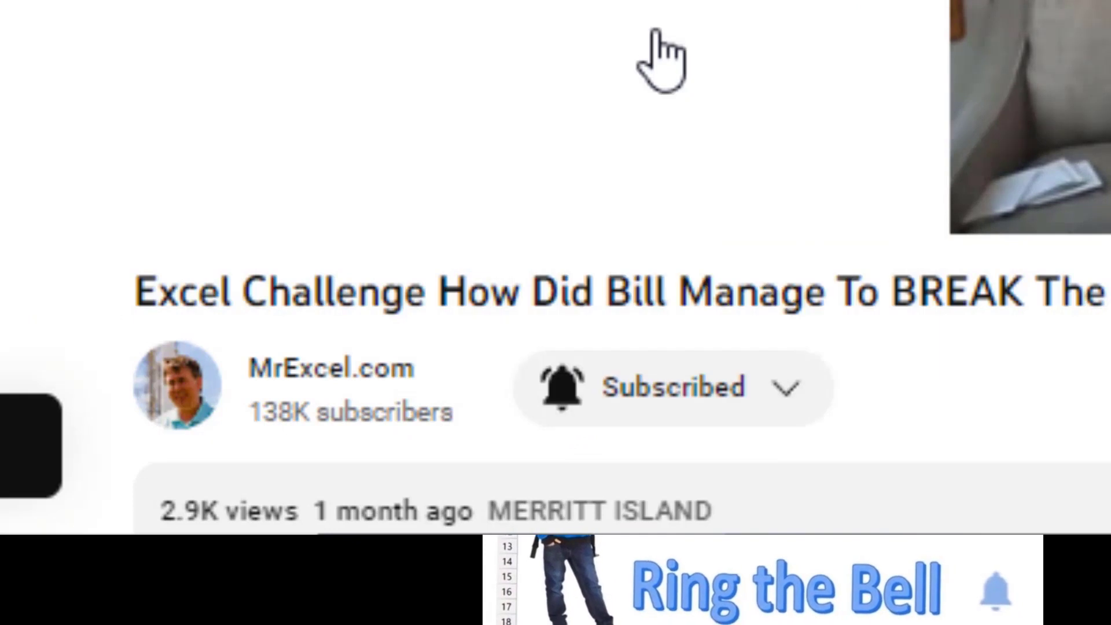